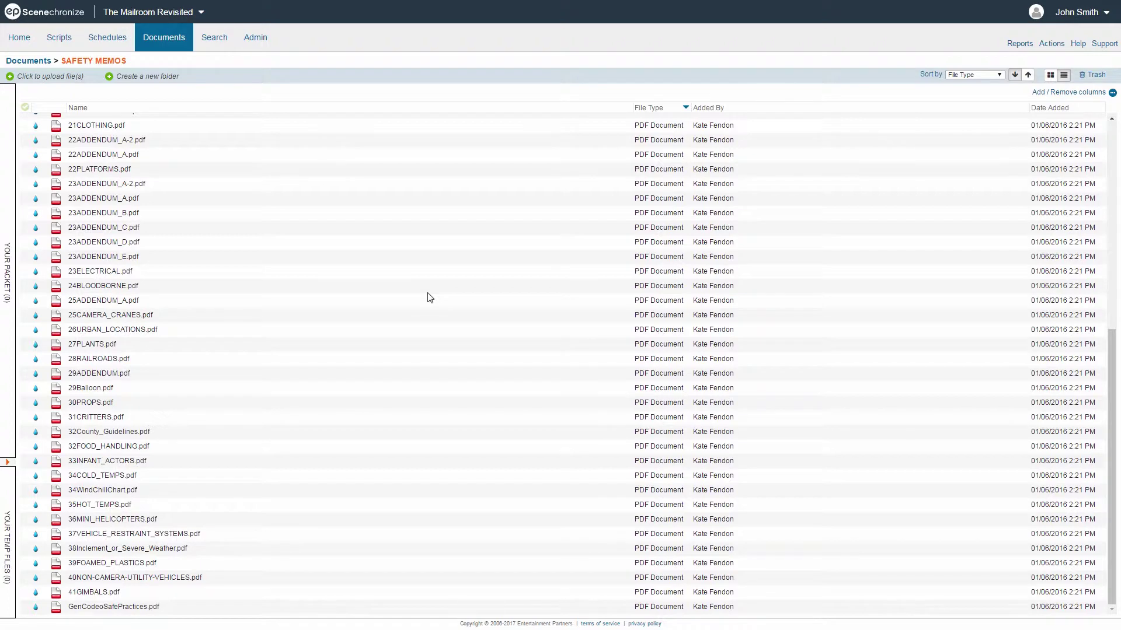
- Add 29ADDENDUM.pdf by dragging and 30PROPS.pdf through its file actions to the packet
left_click_drag(124, 375, 8, 291)
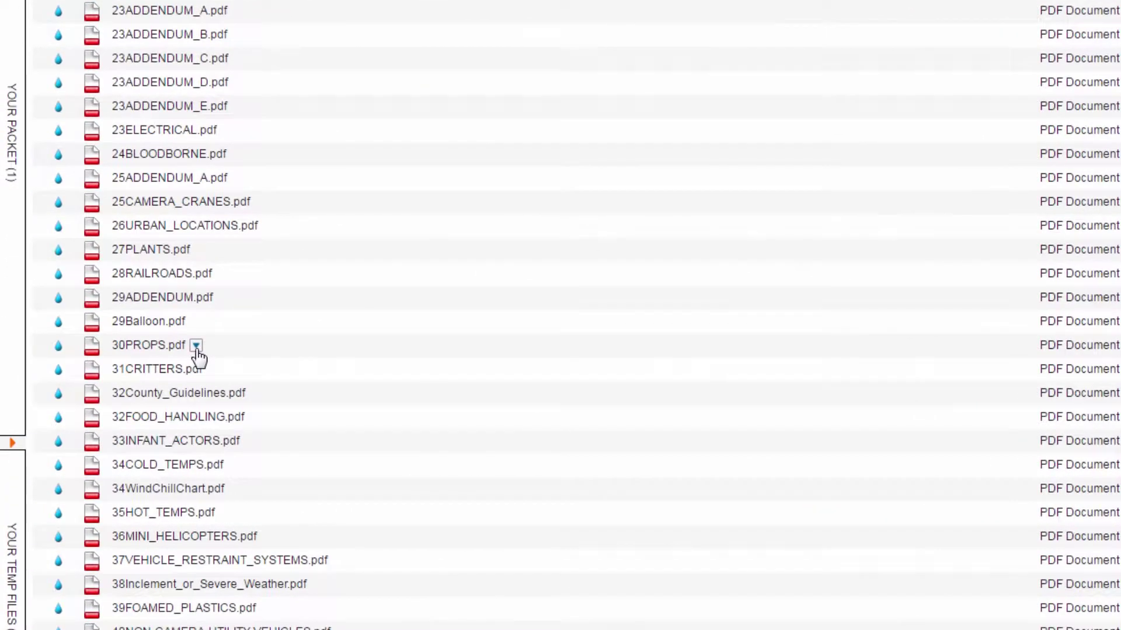
left_click(196, 347)
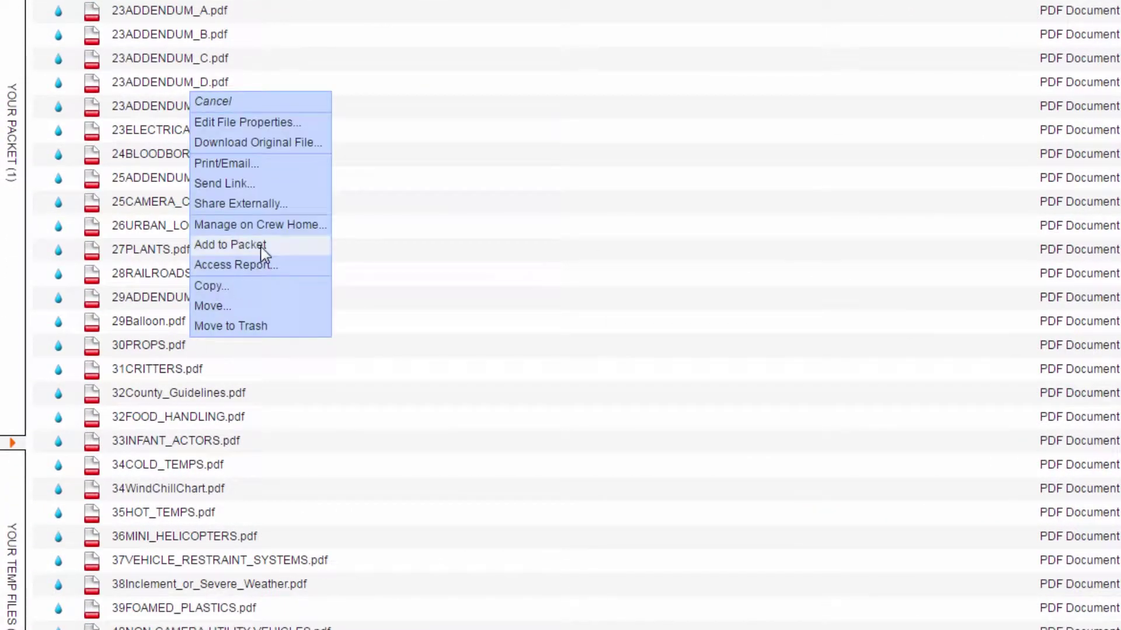
left_click(262, 245)
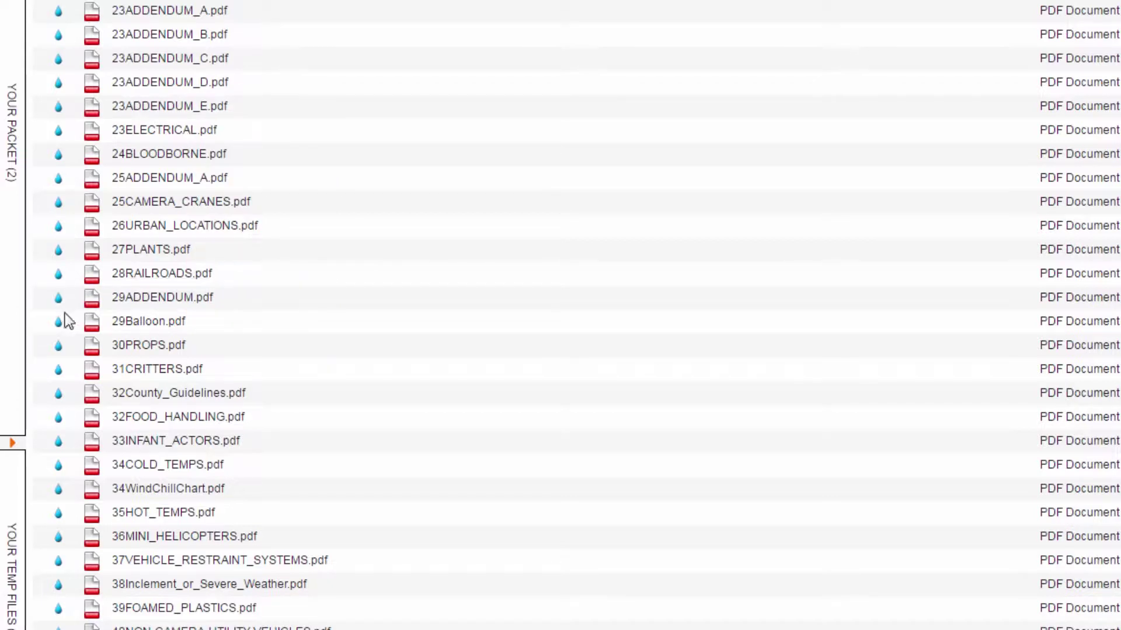
- Add 31CRITTERS, 32FOOD_HANDLING and 35HOT_TEMPS to the packet together as checked files
mouse_move(53, 369)
left_click(42, 370)
left_click(41, 416)
left_click(42, 515)
scroll(112, 318, "up", 5)
scroll(129, 64, "up", 3)
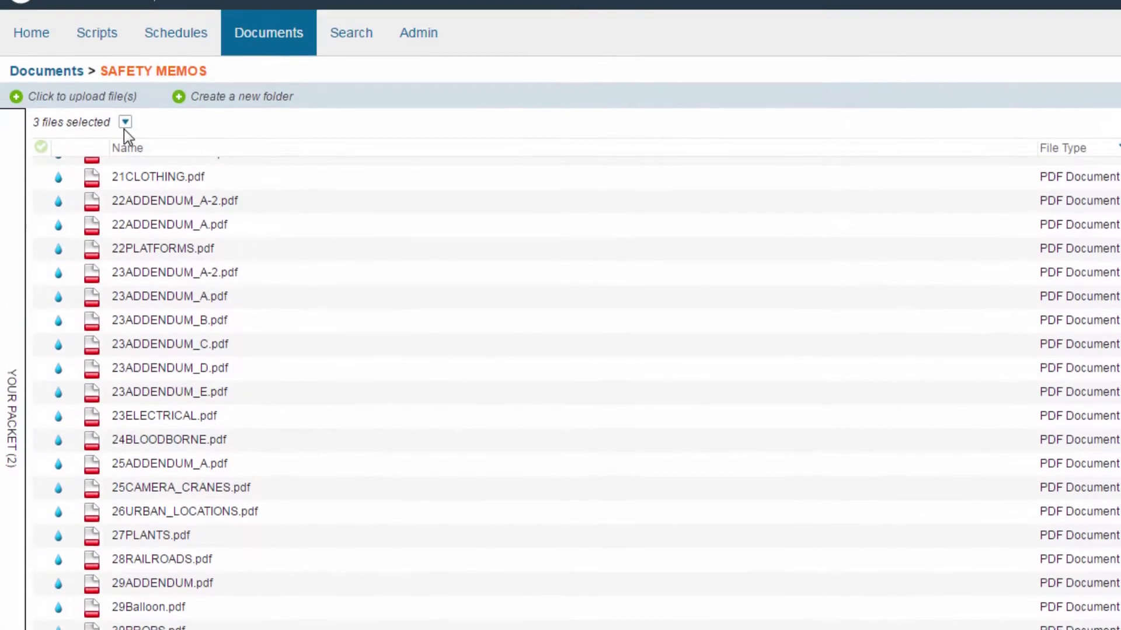
left_click(126, 151)
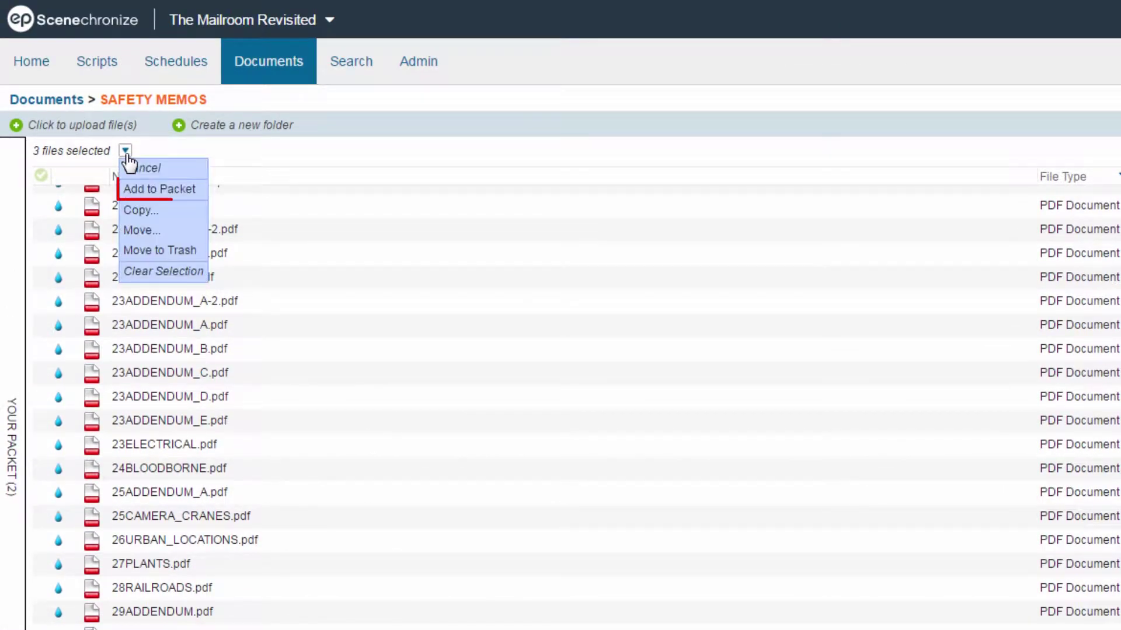
left_click(198, 190)
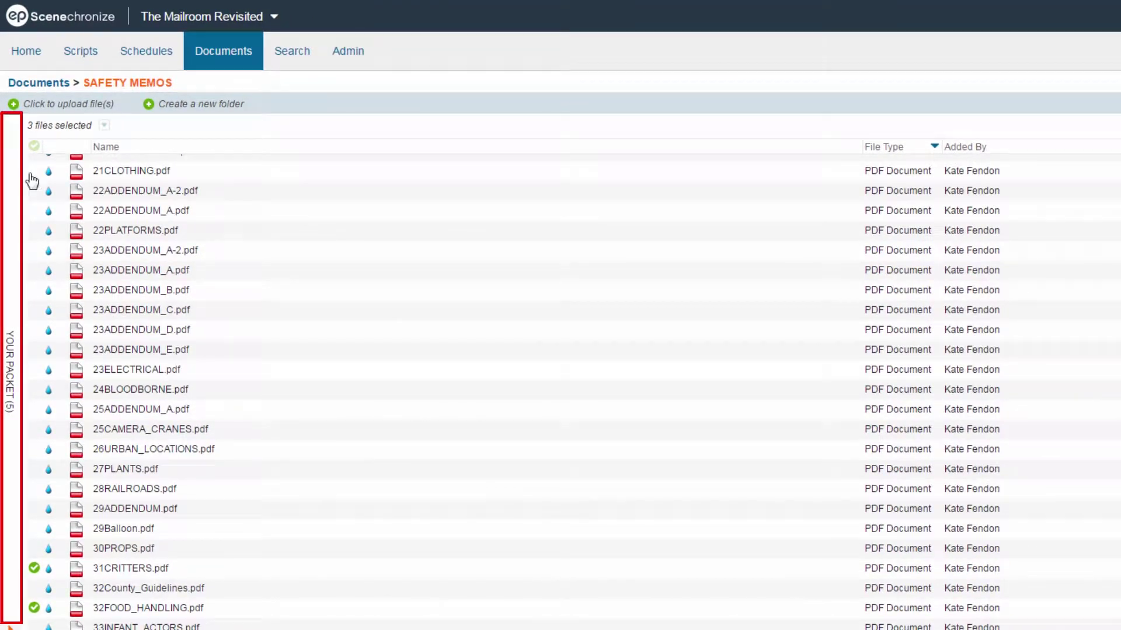
- Expand the Your Packet (5) panel to review the five safety memo PDFs
left_click(13, 193)
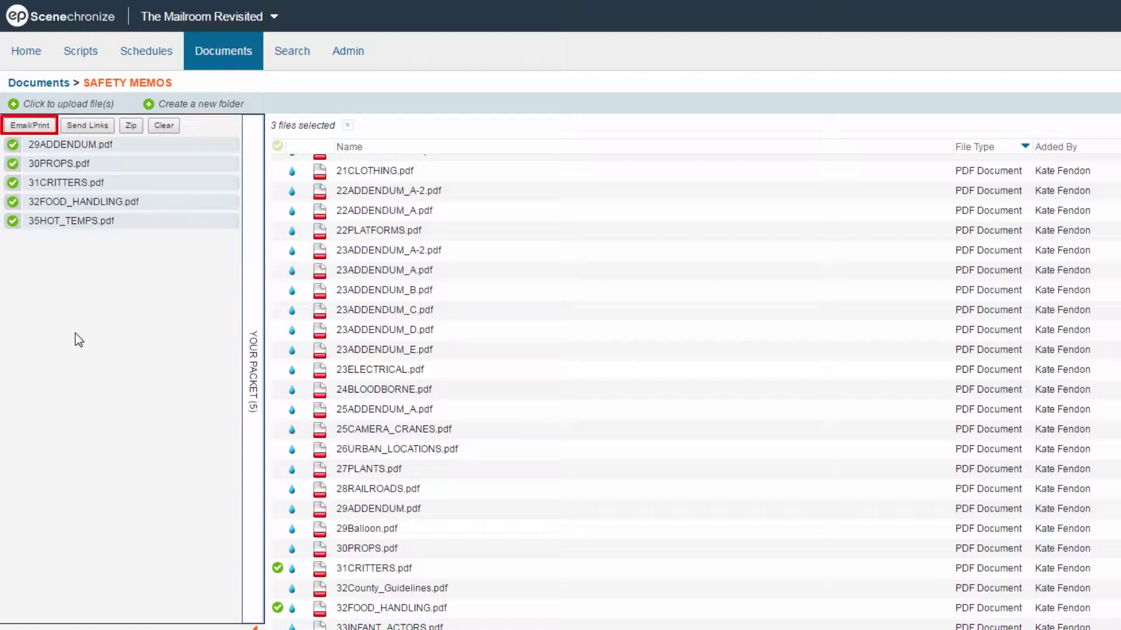
- Email the packet as watermarked individual files to the Crew (4 people) custom list and continue to composing
left_click(45, 130)
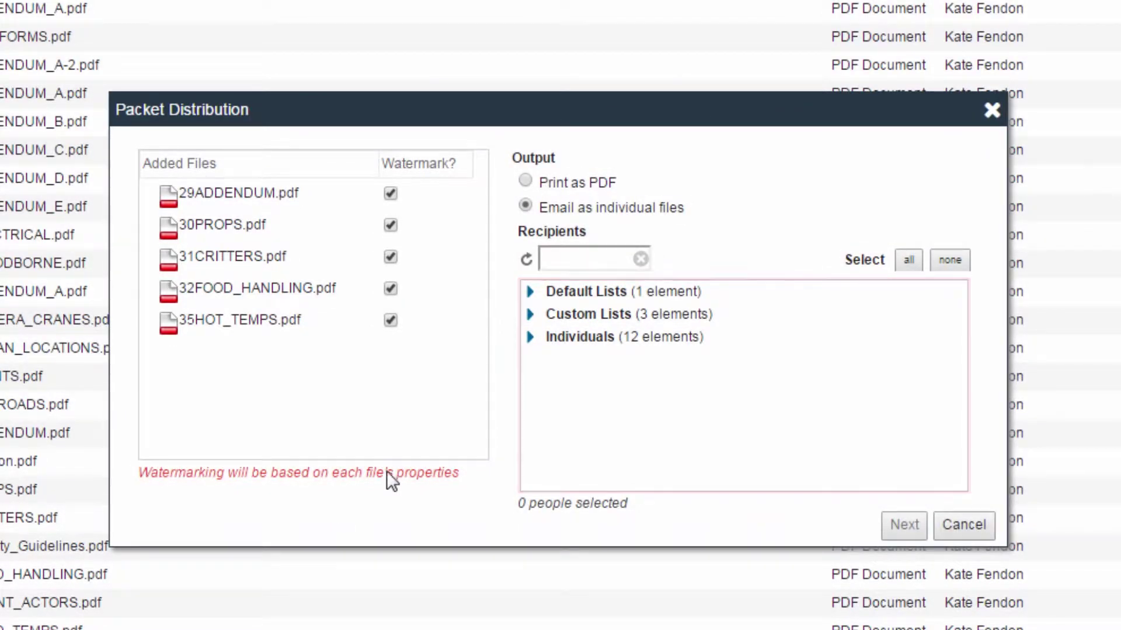
left_click(529, 314)
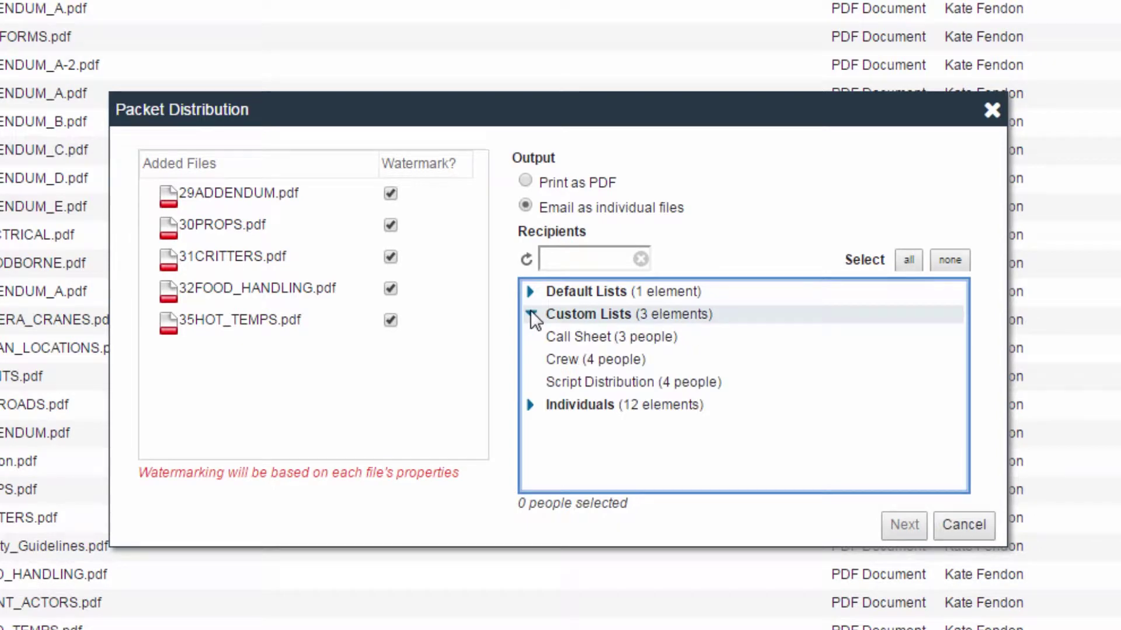
left_click(532, 358)
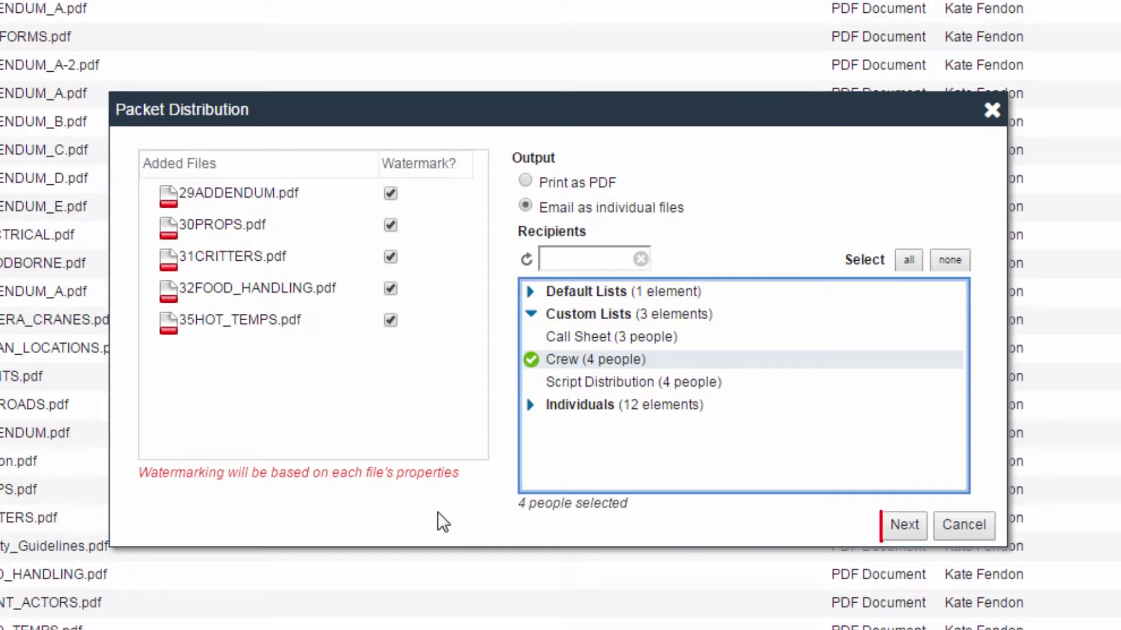
left_click(902, 530)
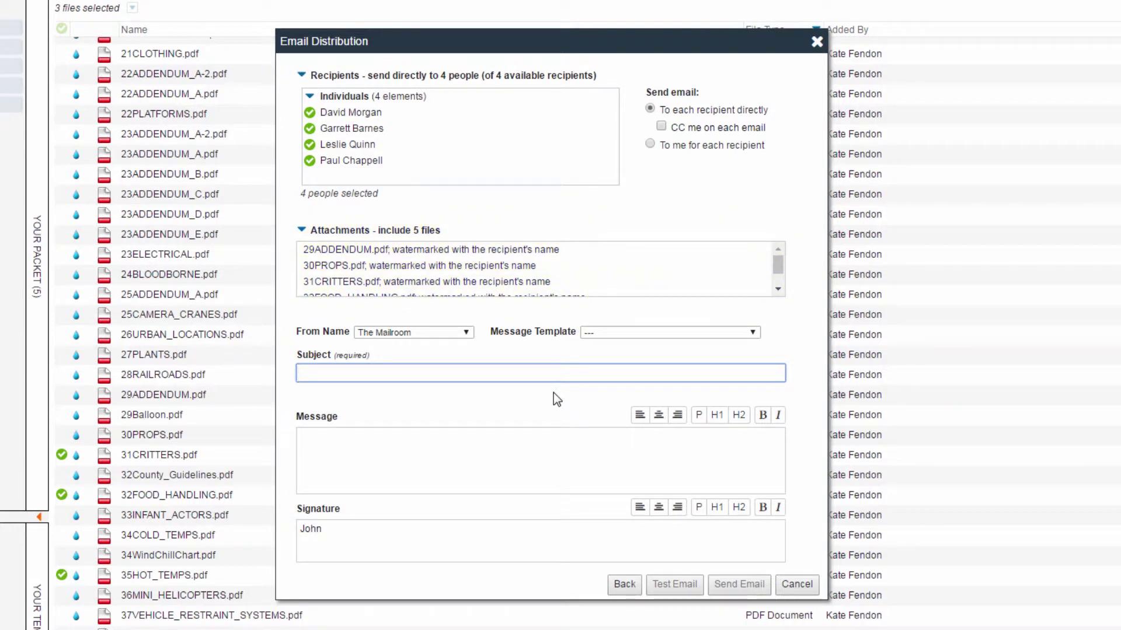
type("Safety Memos")
- Enter the subject Safety Memos and message 'Here are the safety memos.' with signature John
key("Tab")
type("Here are the sa")
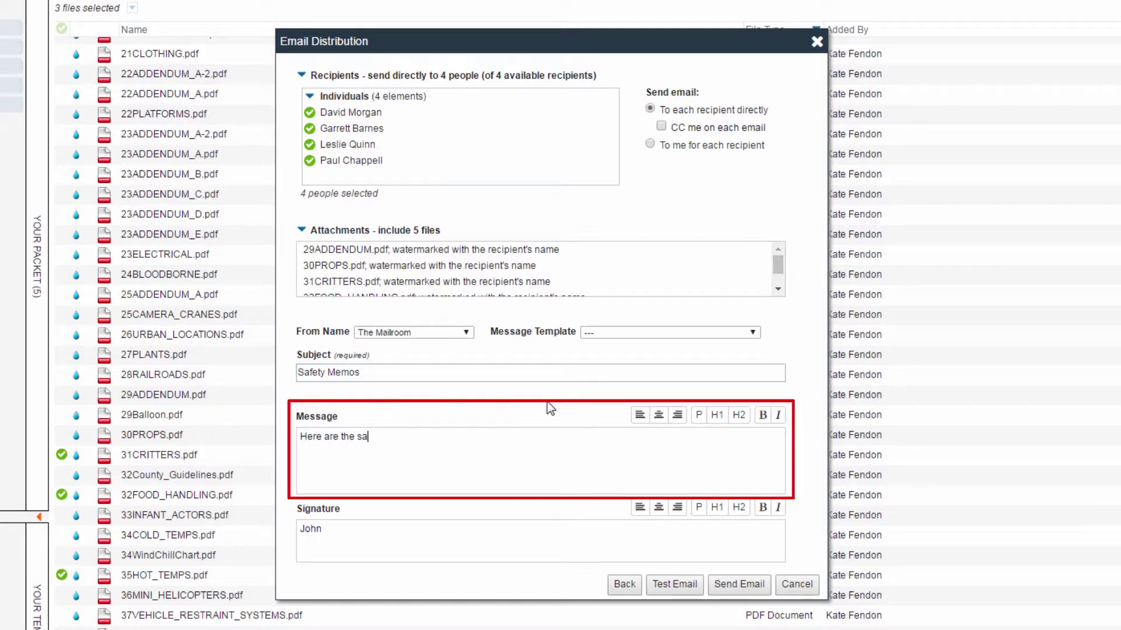
type("fety memos.")
key("Tab")
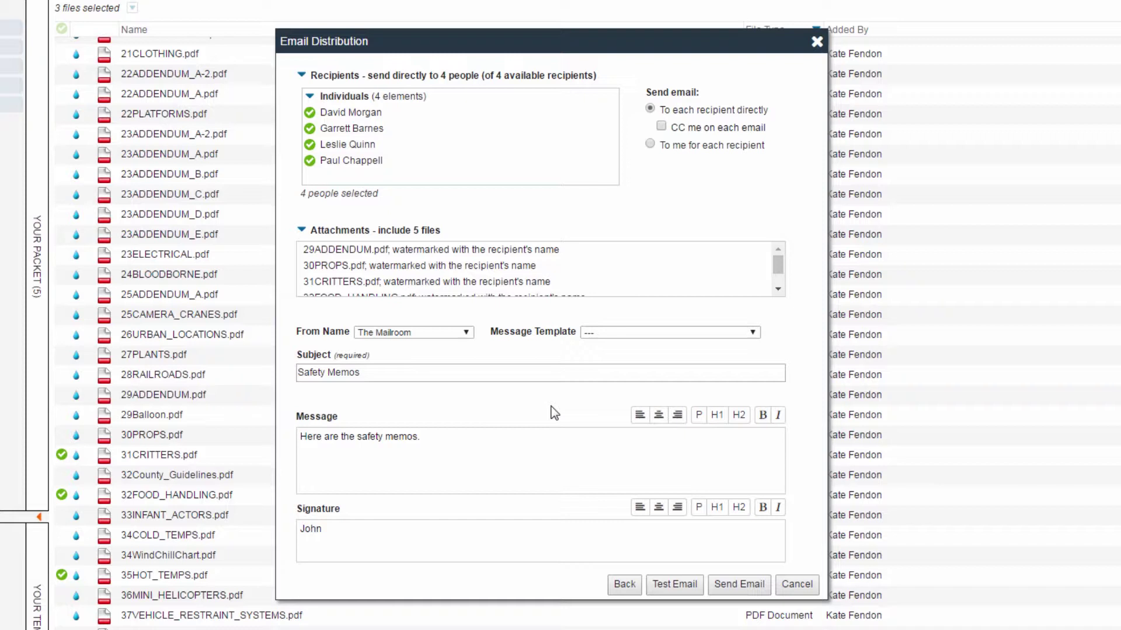
key("Tab")
key("Tab")
key("Tab")
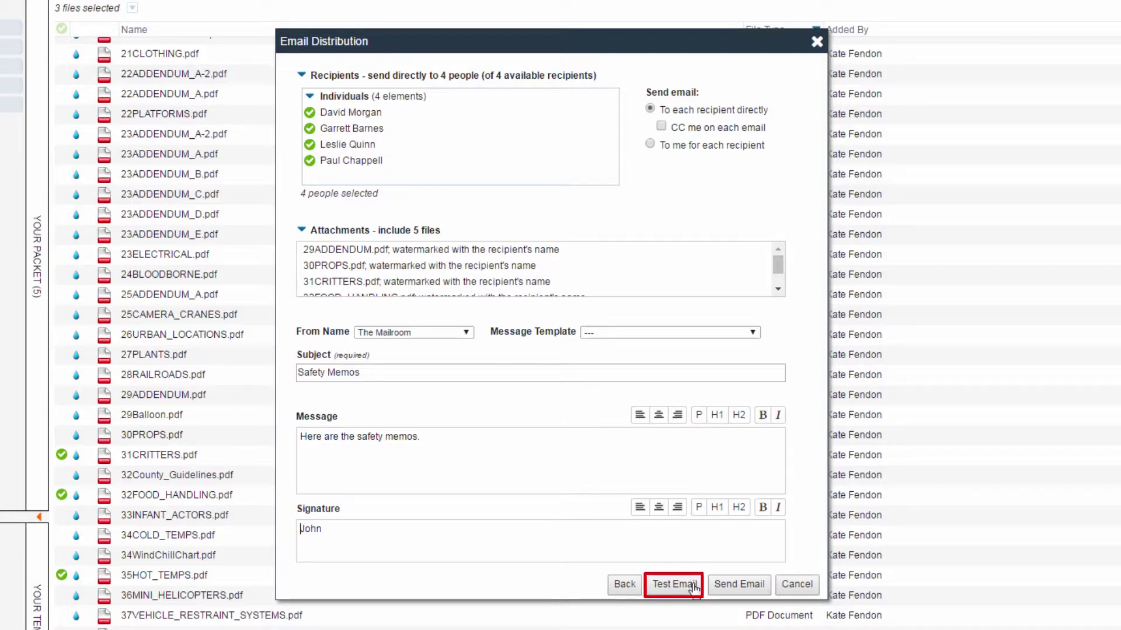
- Send a test Safety Memos email, then send the real email to the Crew recipients
left_click(692, 592)
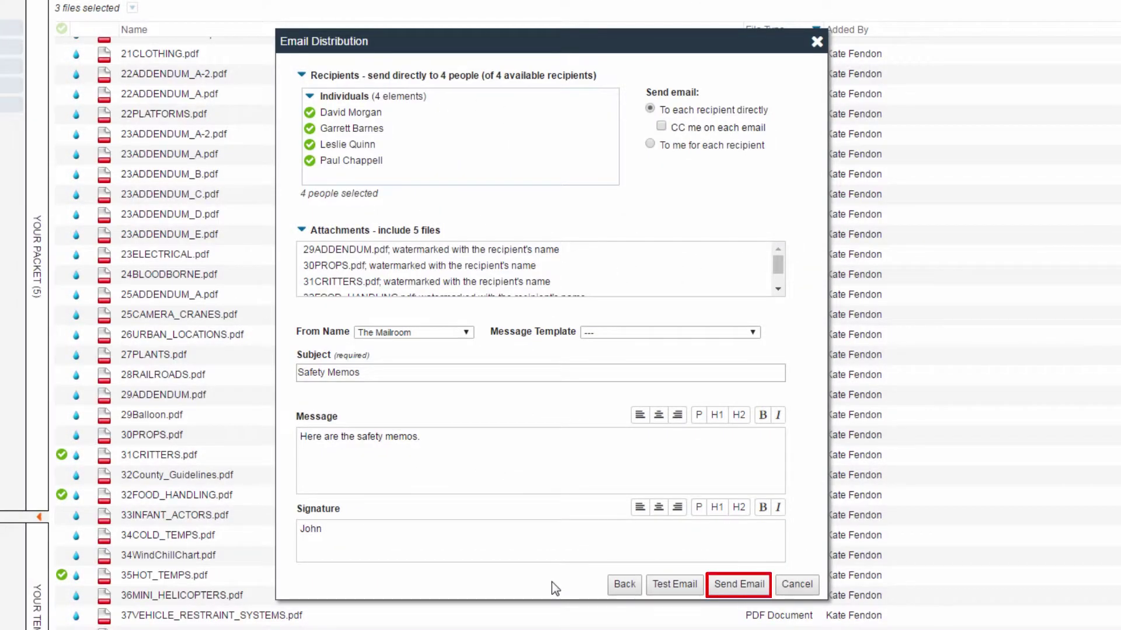
left_click(734, 589)
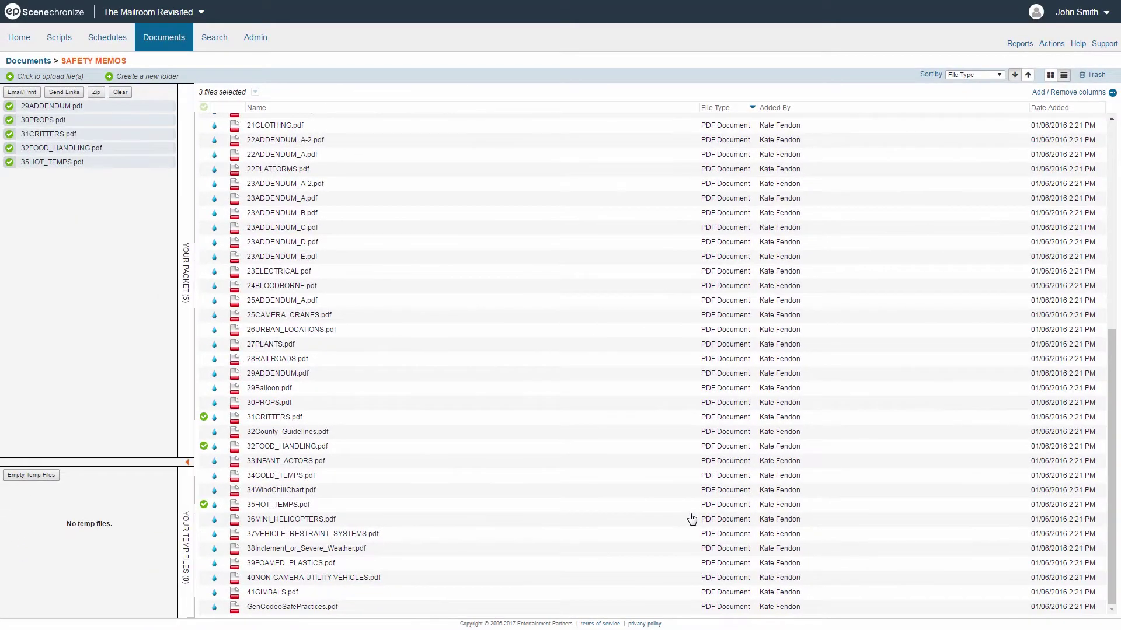